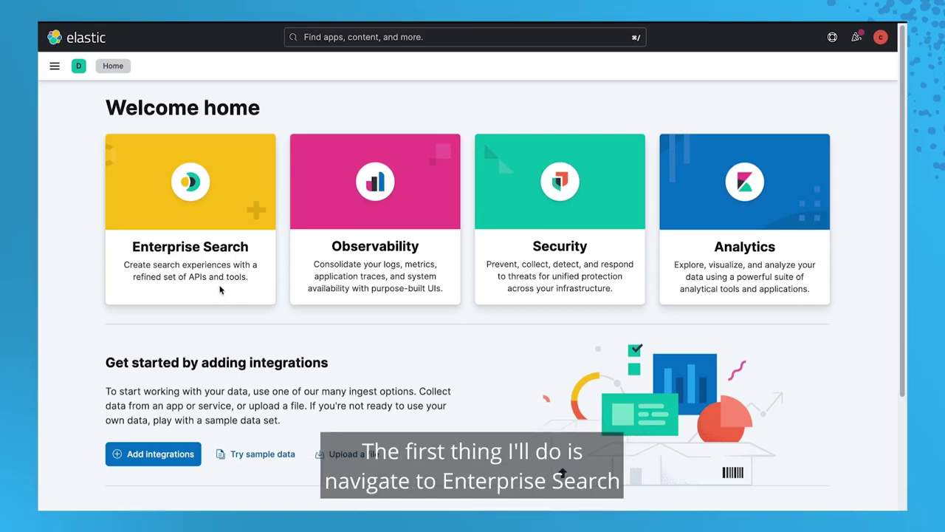
# - Create an Enterprise Search index named search-faq using the connector ingestion method, and select MySQL as the connector to configure
pyautogui.click(196, 257)
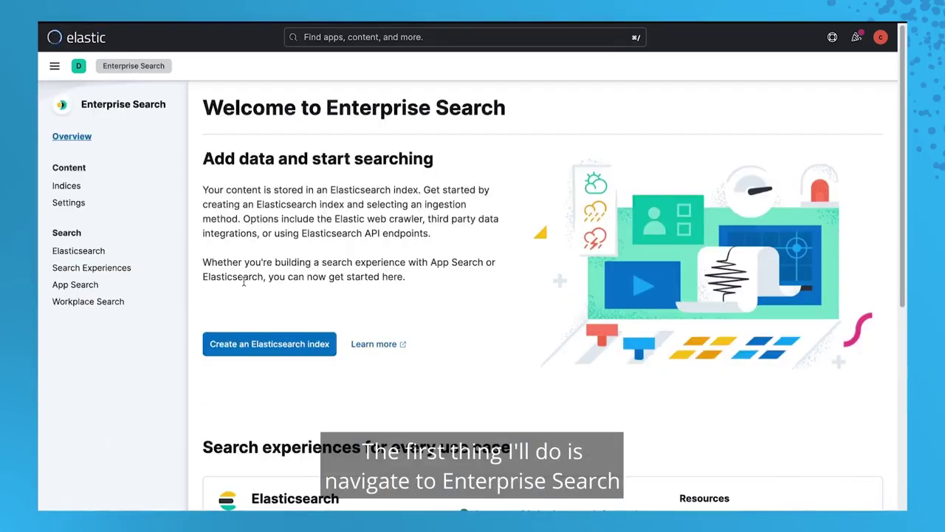
pyautogui.click(260, 345)
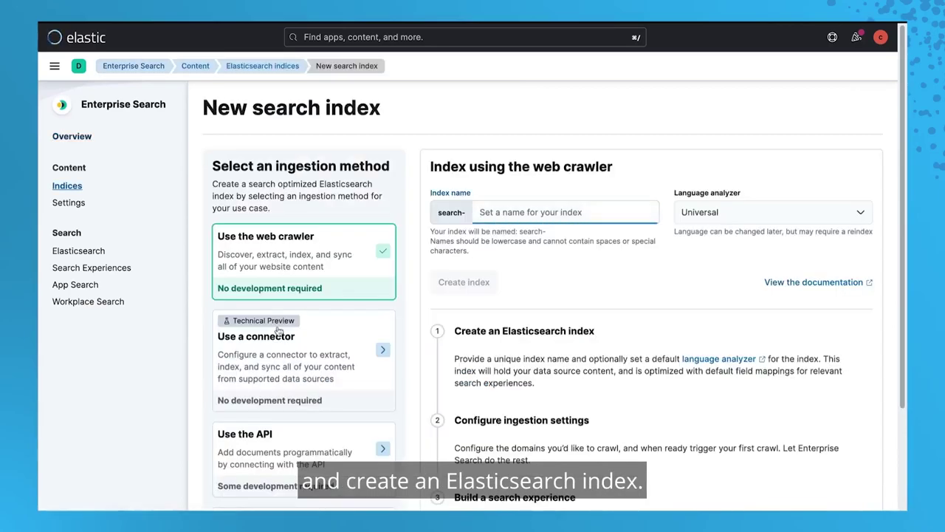
pyautogui.scroll(-1, 301, 273)
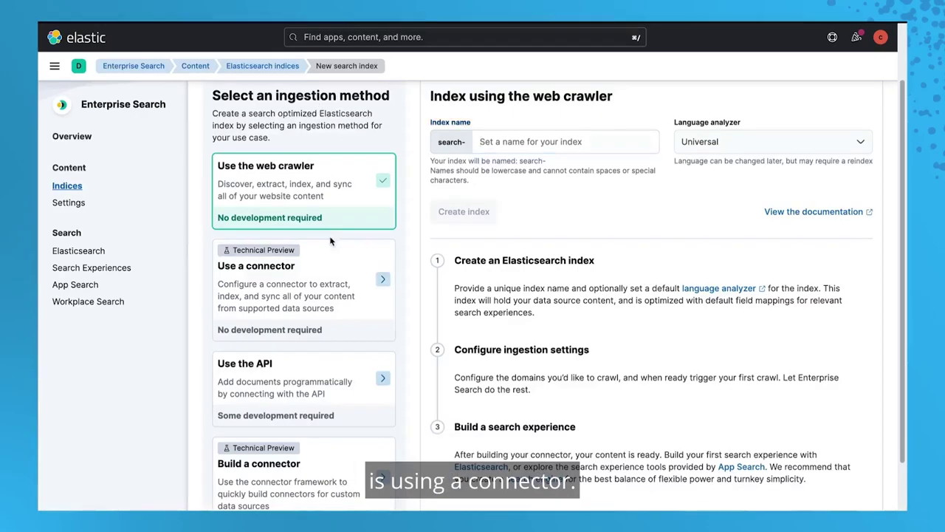
pyautogui.click(334, 262)
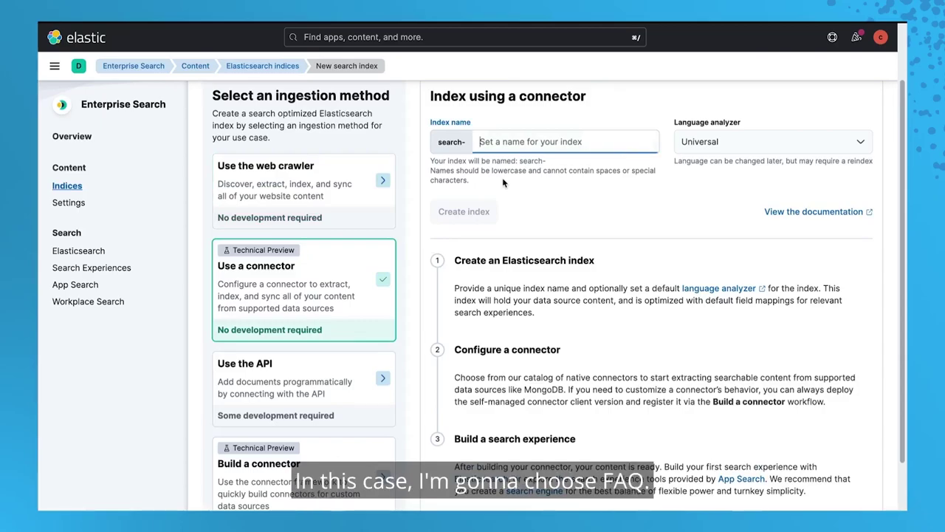
pyautogui.write('faq')
pyautogui.click(486, 218)
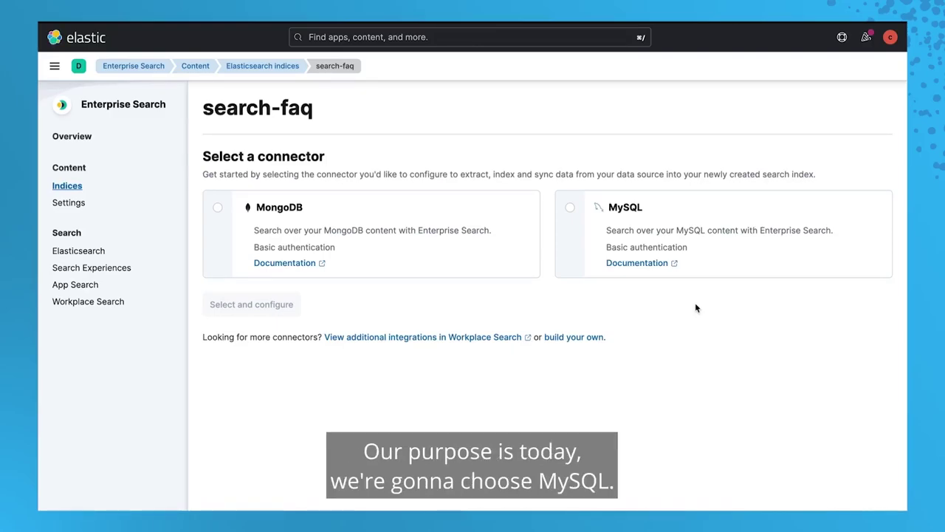
pyautogui.click(569, 214)
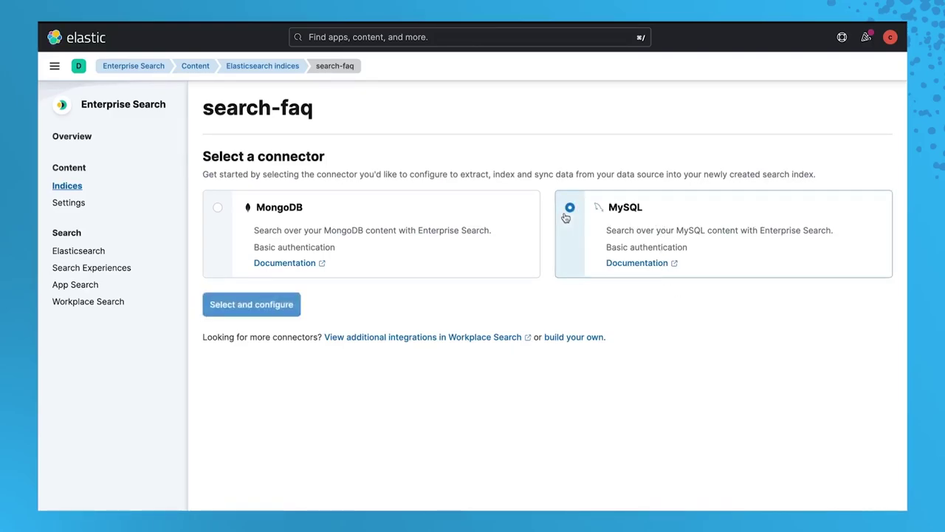
pyautogui.click(263, 305)
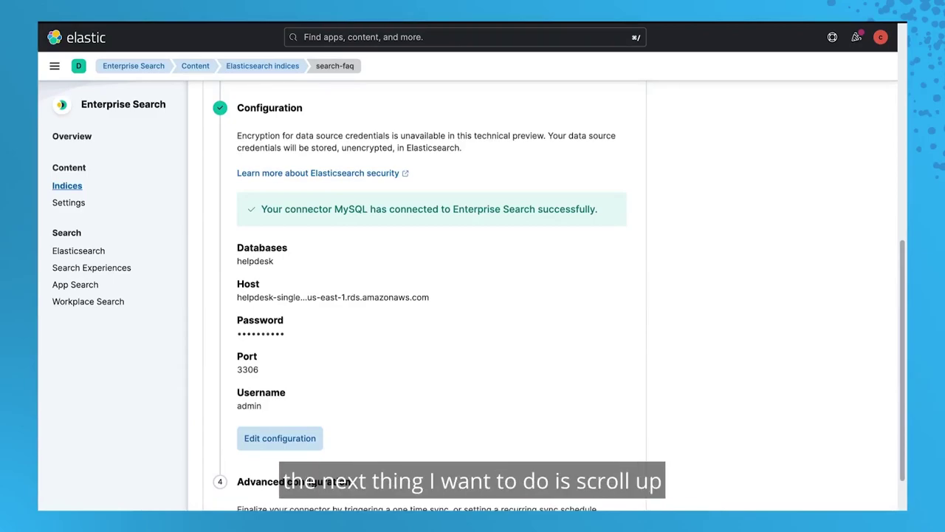
# - Enable and save a recurring sync for search-faq every day at 00:00, and start a one-time sync
pyautogui.scroll(10, 569, 334)
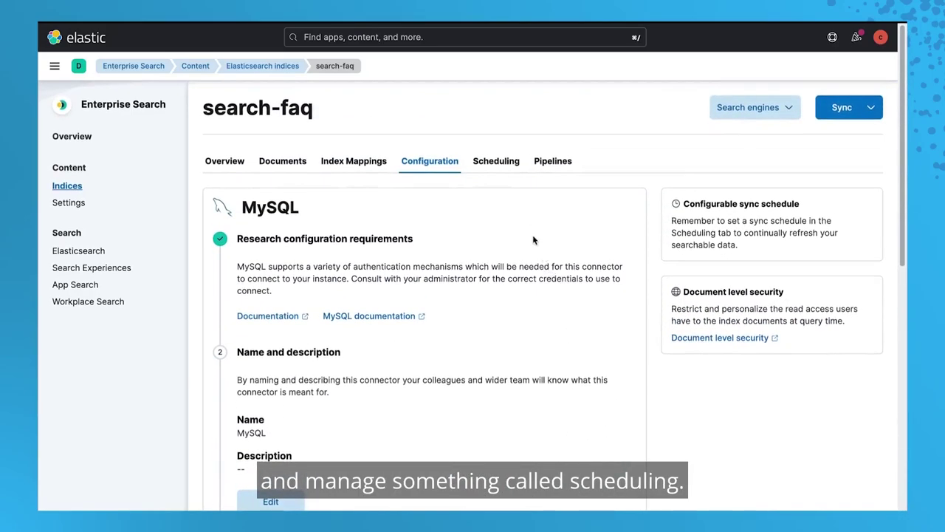
pyautogui.click(489, 162)
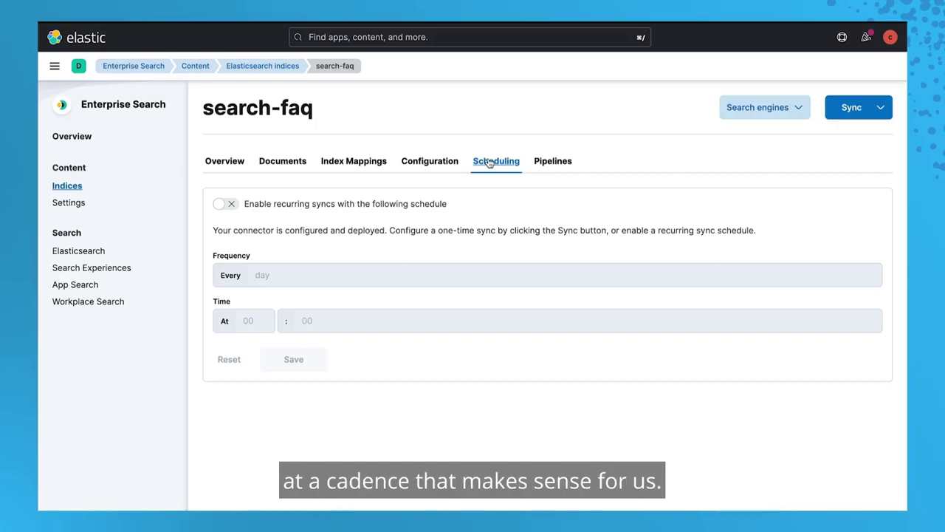
pyautogui.click(226, 206)
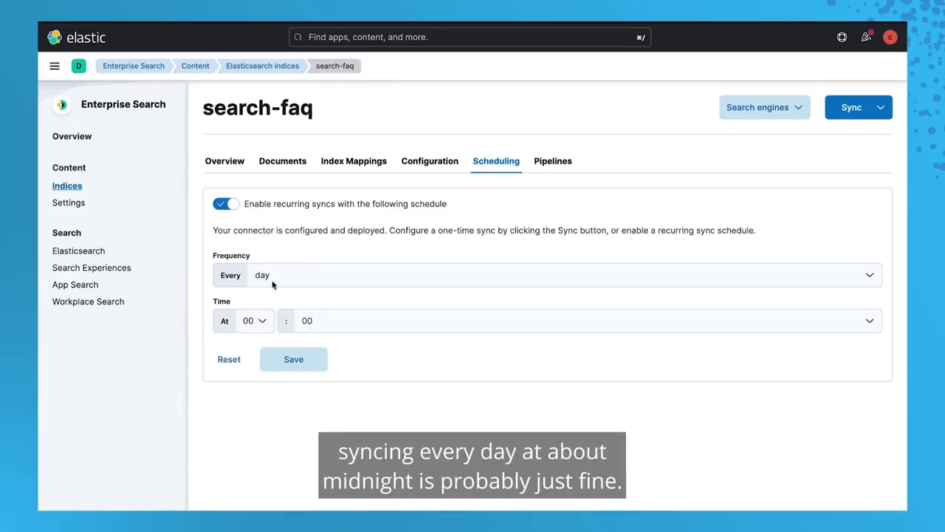
pyautogui.click(295, 360)
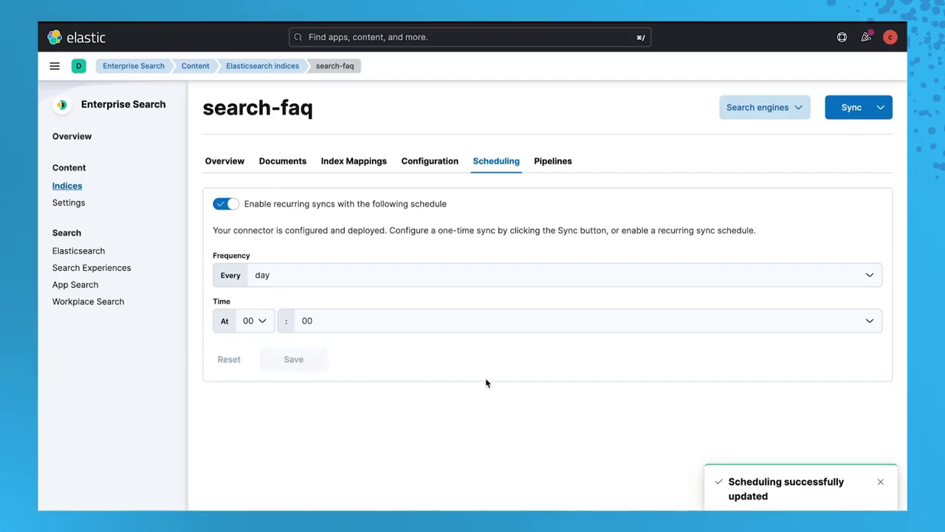
pyautogui.click(853, 108)
pyautogui.click(841, 138)
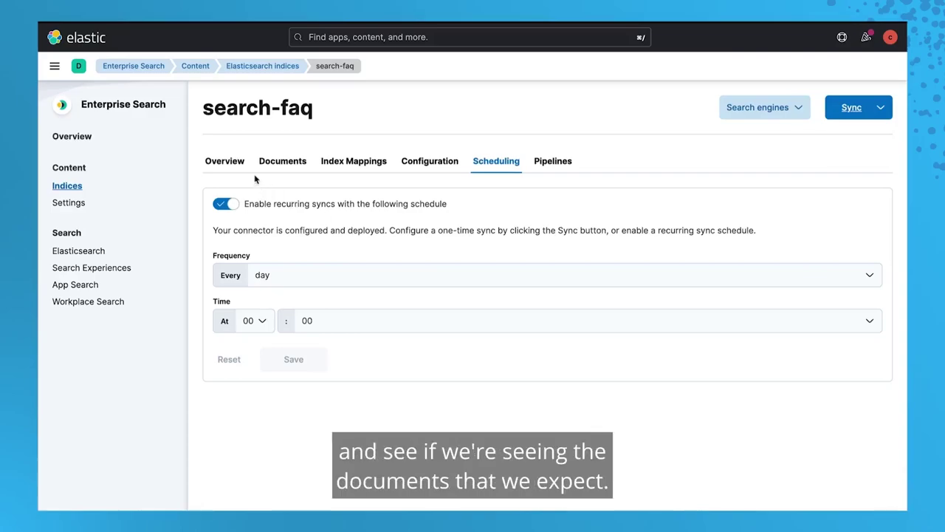
# - Browse the synced documents in search-faq and expand the first one, Elastiflix Error tvq-pb-101, to examine its title and content fields
pyautogui.click(275, 164)
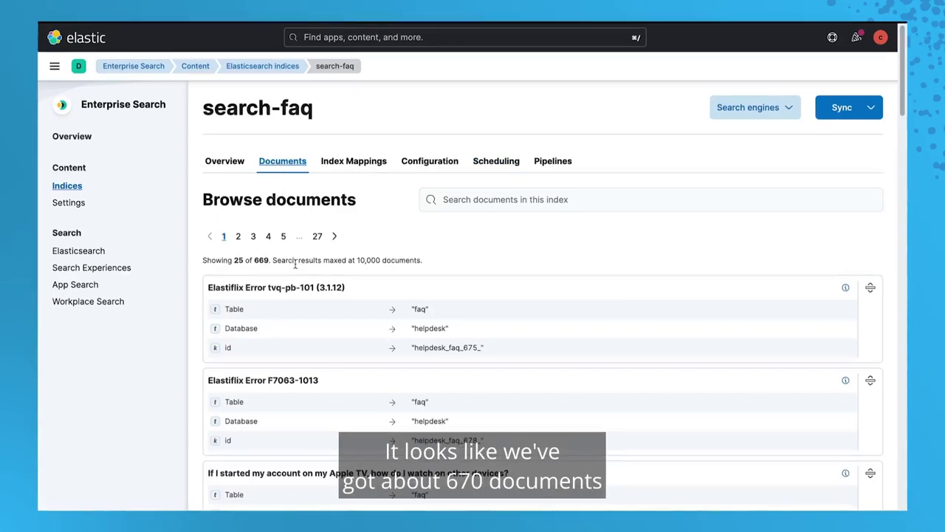
pyautogui.scroll(-3, 293, 269)
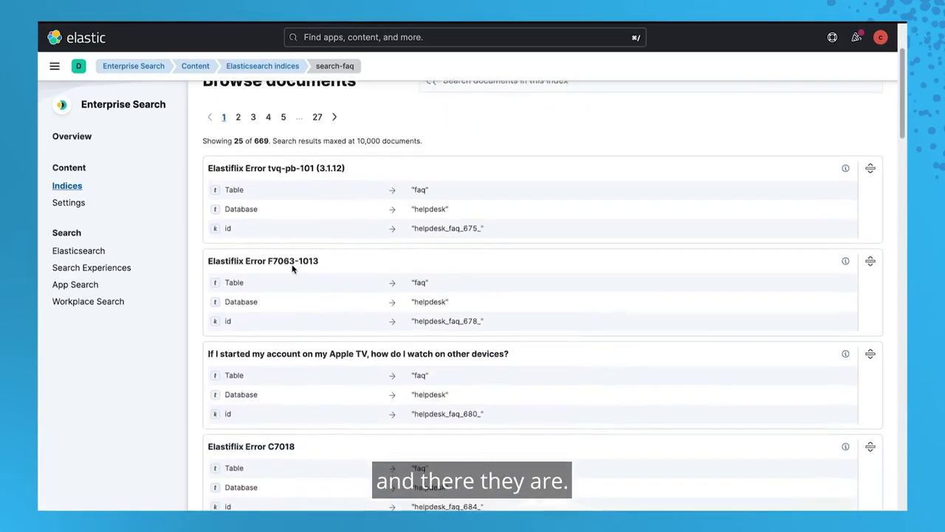
pyautogui.click(870, 159)
pyautogui.scroll(-3, 651, 303)
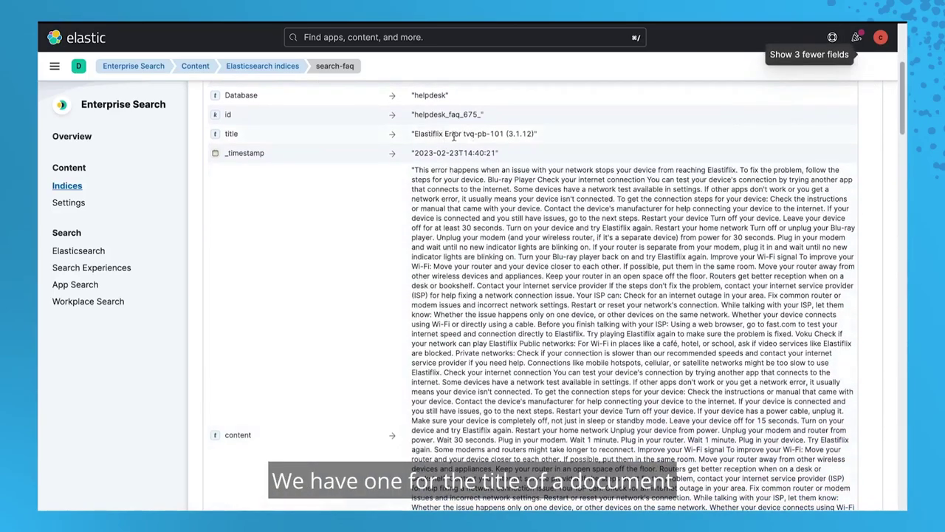
pyautogui.scroll(-3, 443, 296)
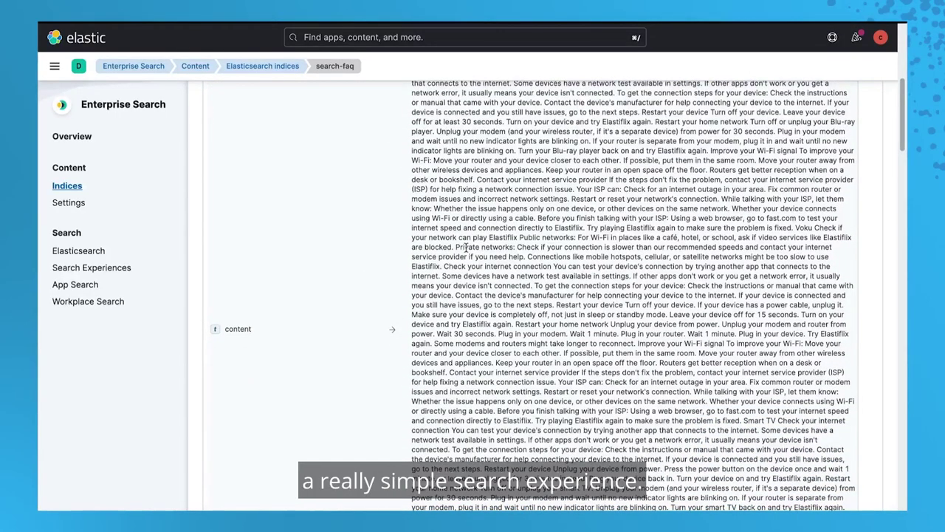
pyautogui.scroll(3, 466, 247)
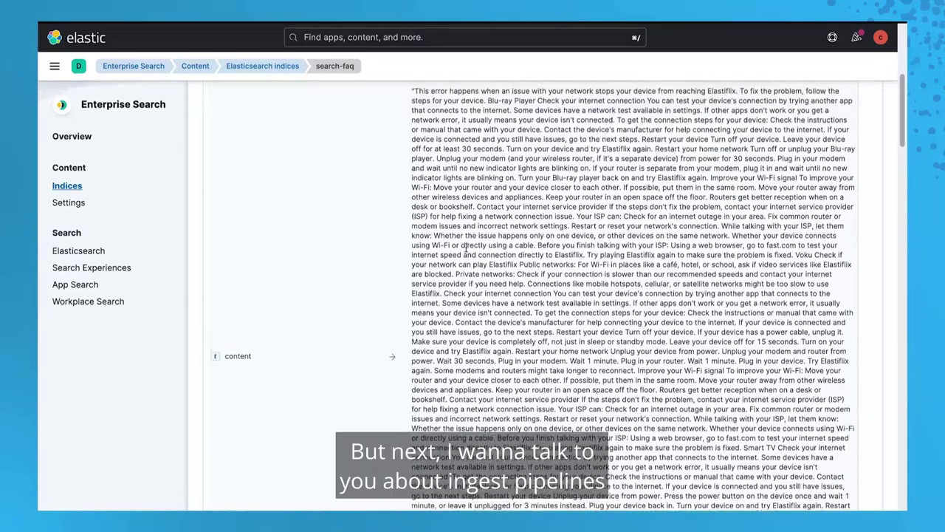
pyautogui.scroll(2, 466, 249)
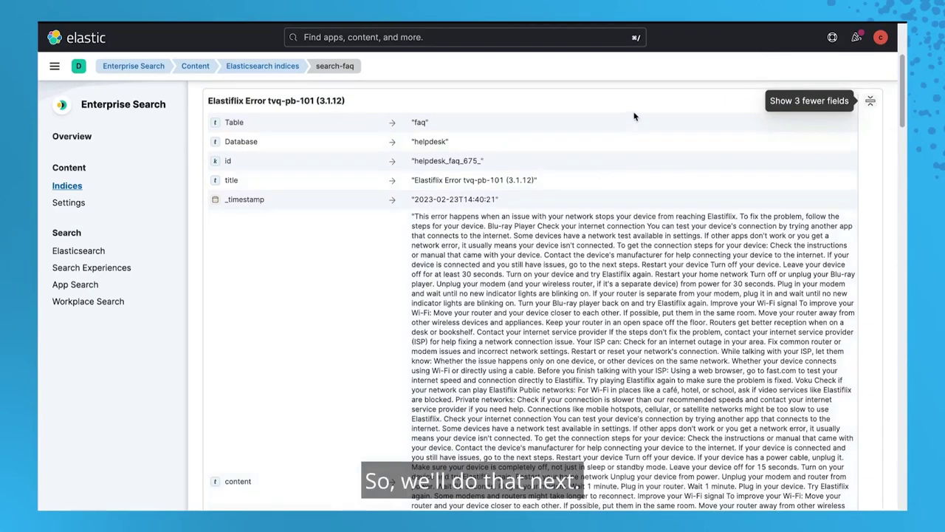
# - Open the settings of the search-faq ingest pipeline and review the options that optimize content for search
pyautogui.scroll(5, 634, 116)
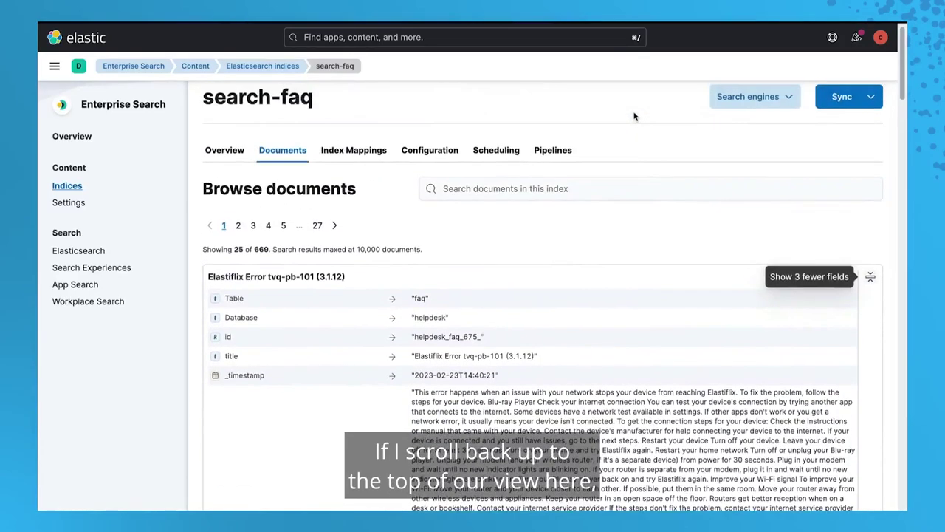
pyautogui.scroll(1, 633, 116)
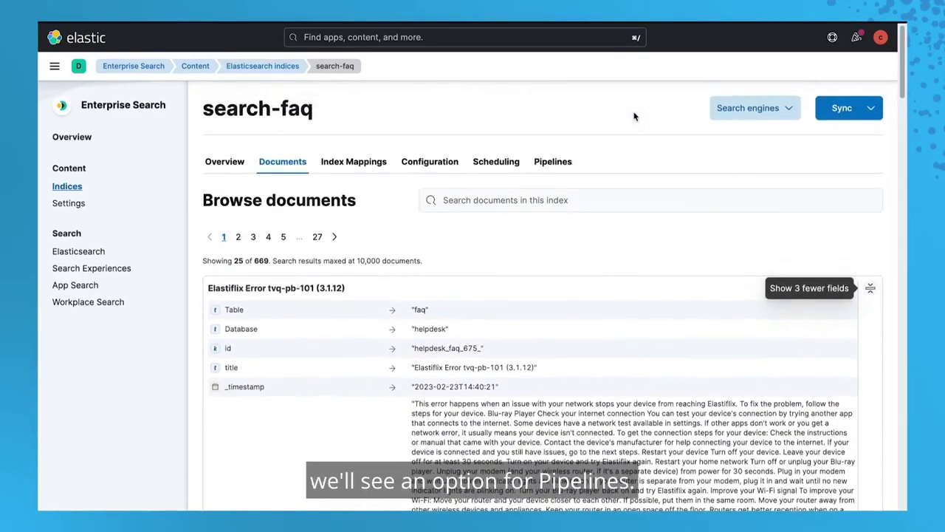
pyautogui.click(552, 161)
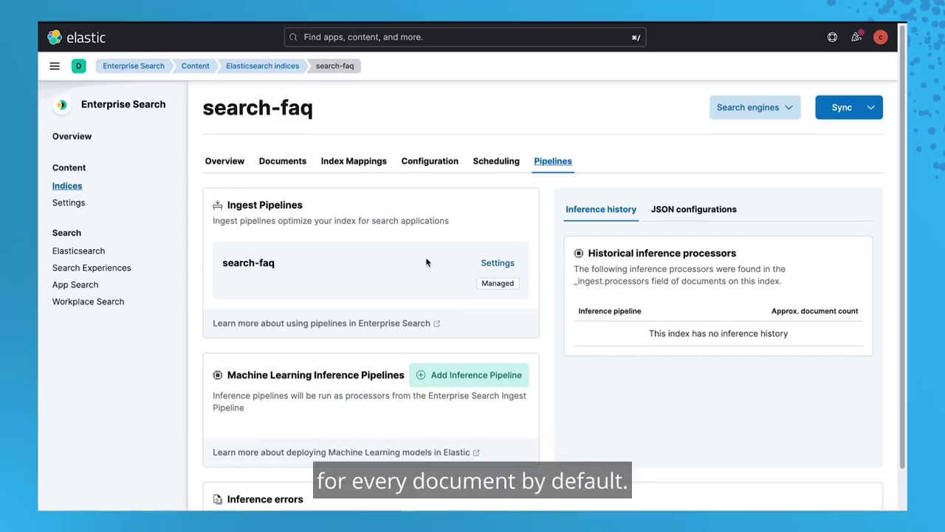
pyautogui.click(495, 263)
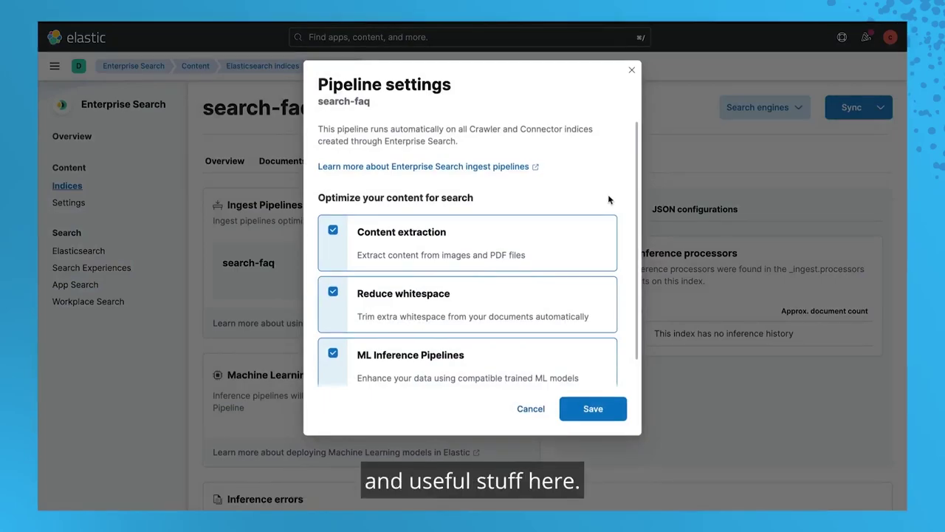
pyautogui.scroll(-1, 613, 202)
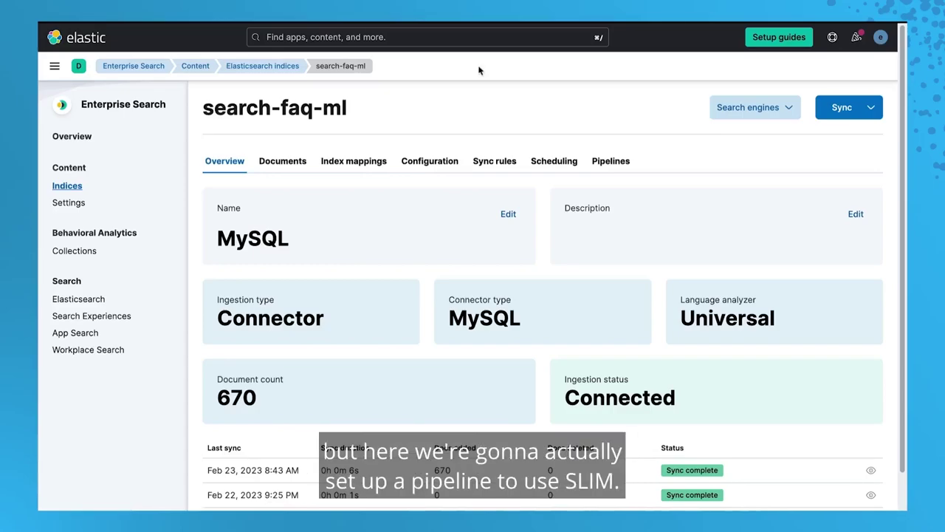
# - Review the custom ingest pipeline and the machine learning inference pipeline of the search-faq-ml index
pyautogui.click(613, 162)
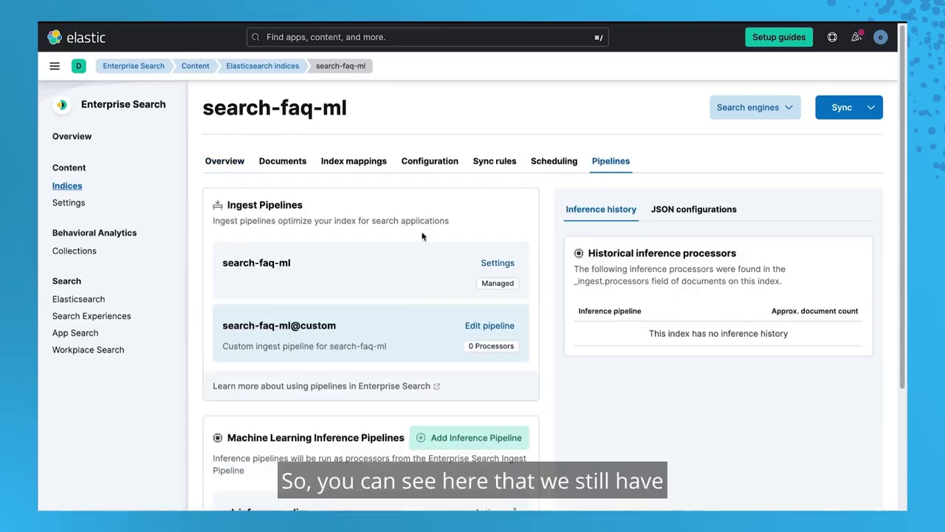
pyautogui.scroll(-1, 423, 236)
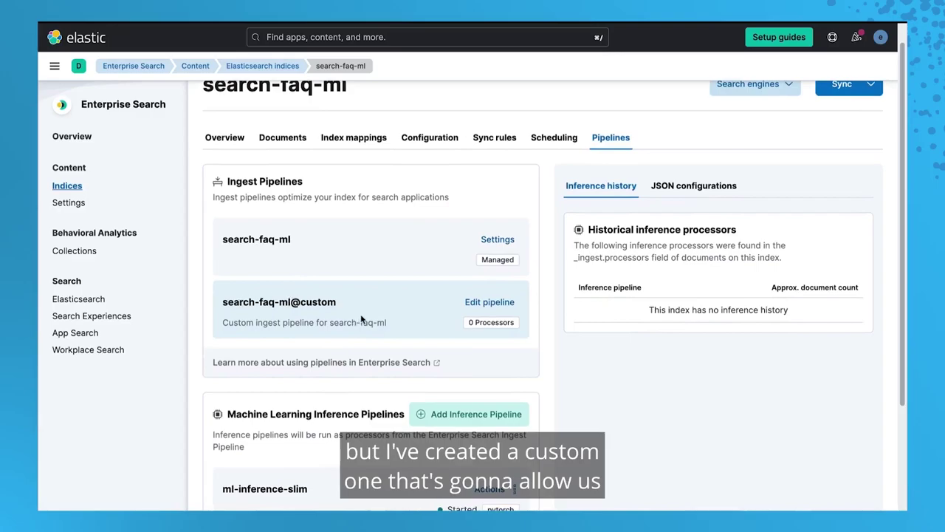
pyautogui.scroll(-1, 362, 319)
pyautogui.scroll(-1, 362, 319)
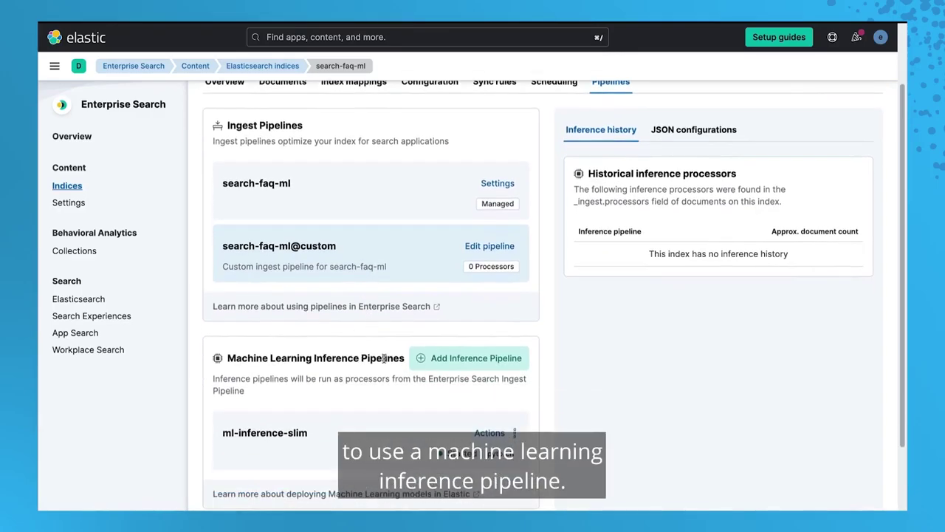
pyautogui.scroll(-1, 384, 358)
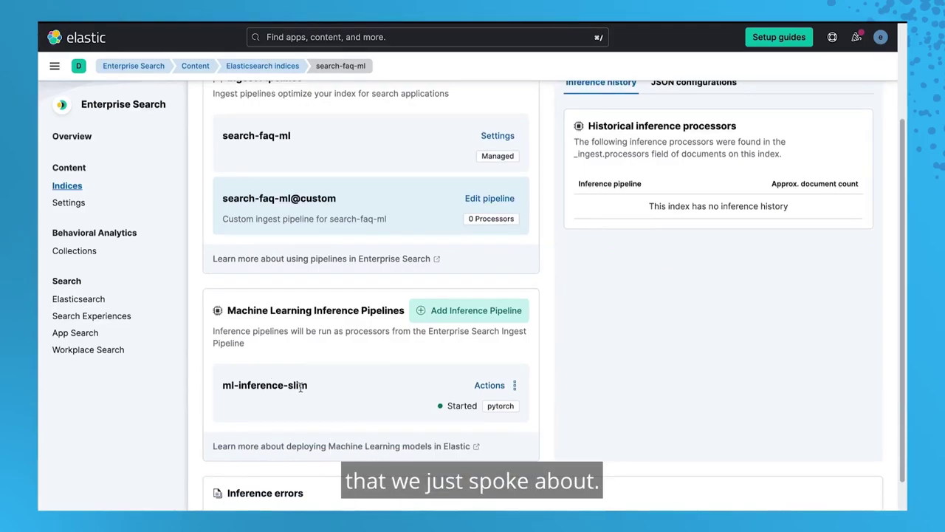
# - Start a new sync of the search-faq-ml index to reprocess its documents
pyautogui.scroll(3, 372, 363)
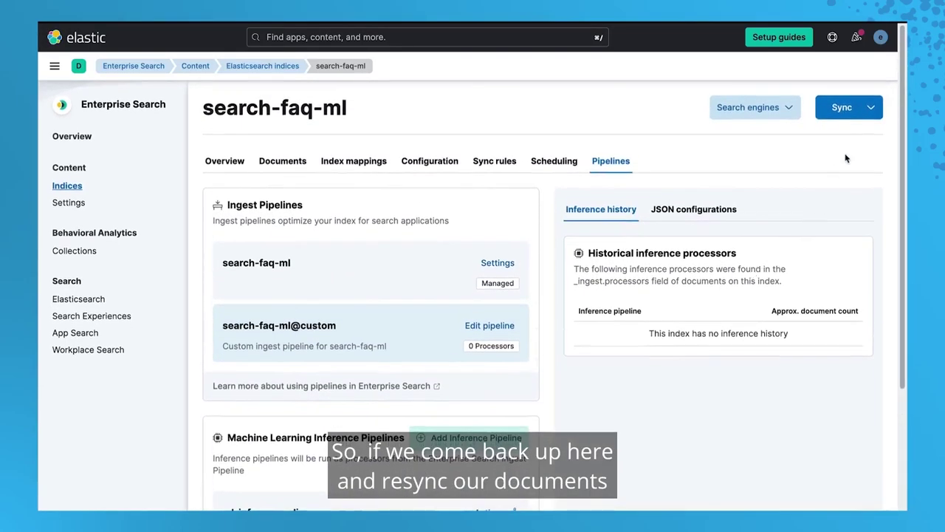
pyautogui.click(871, 108)
pyautogui.click(832, 137)
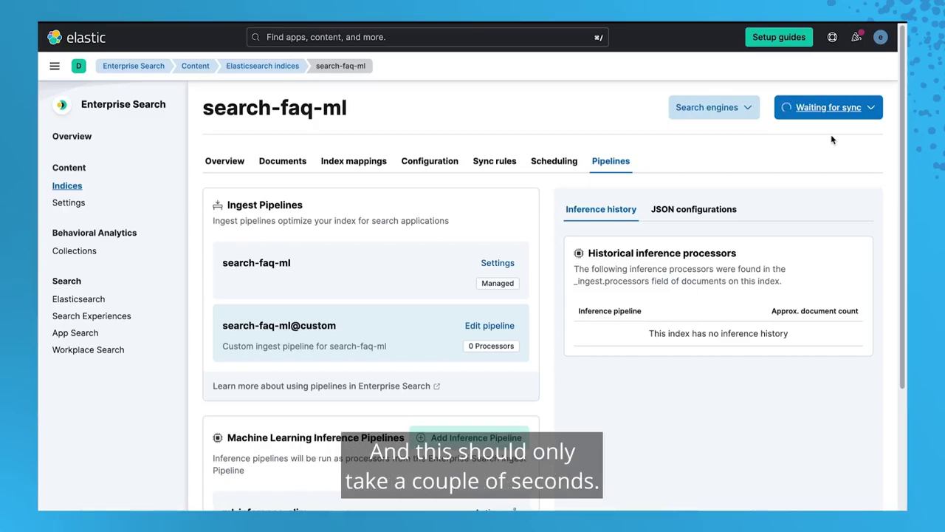
# - Expand document helpdesk_faq_675_ in the search-faq-ml index and examine its content and _ingest processor details
pyautogui.click(274, 165)
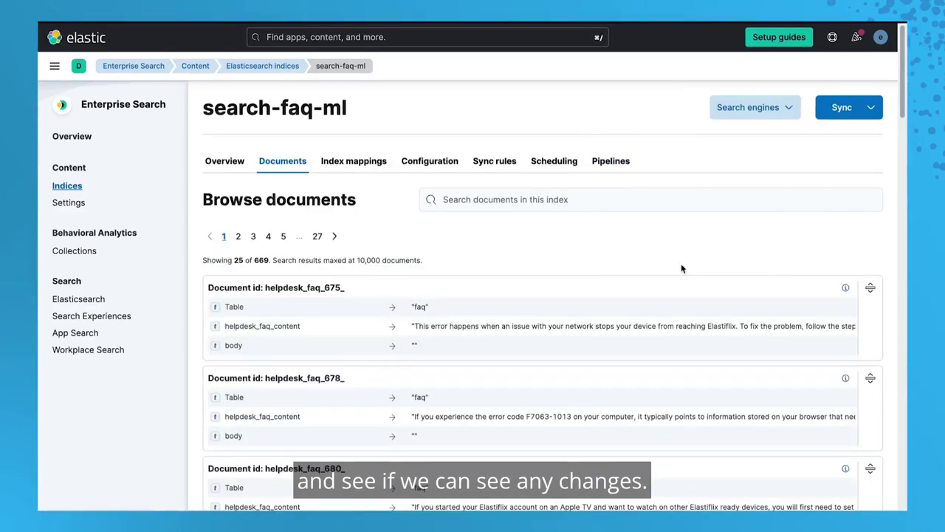
pyautogui.scroll(-1, 785, 277)
pyautogui.scroll(-1, 785, 277)
pyautogui.click(871, 209)
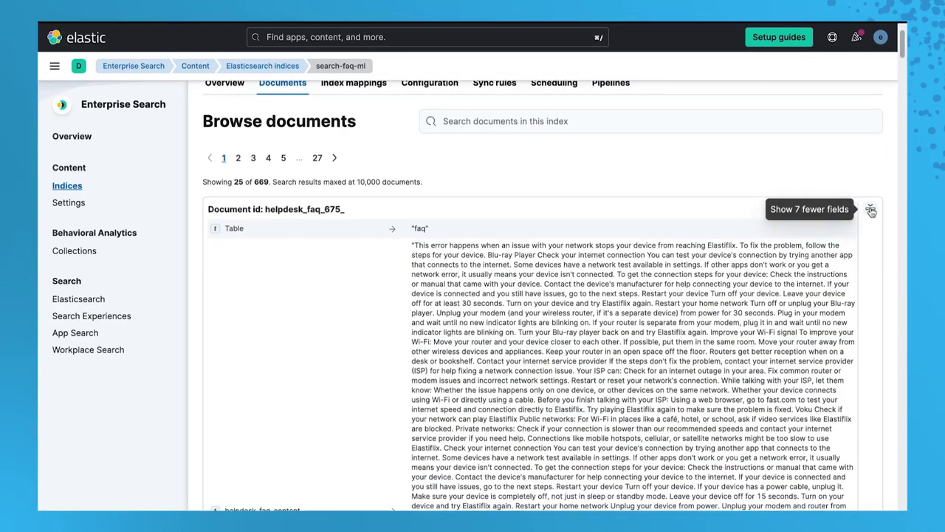
pyautogui.scroll(-3, 663, 335)
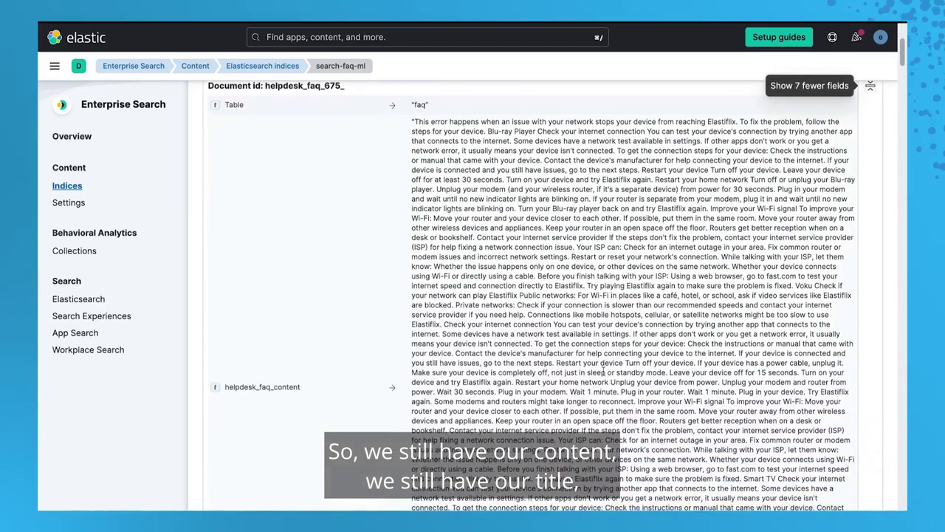
pyautogui.scroll(-15, 610, 354)
pyautogui.scroll(4, 647, 380)
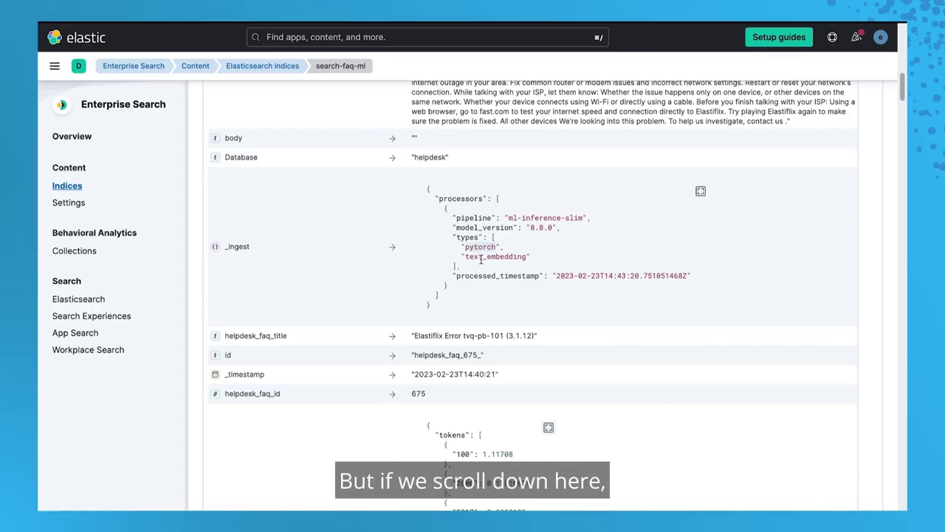
# - Examine the token weights in the machine learning field of document helpdesk_faq_675_
pyautogui.scroll(-1, 480, 284)
pyautogui.scroll(-4, 480, 288)
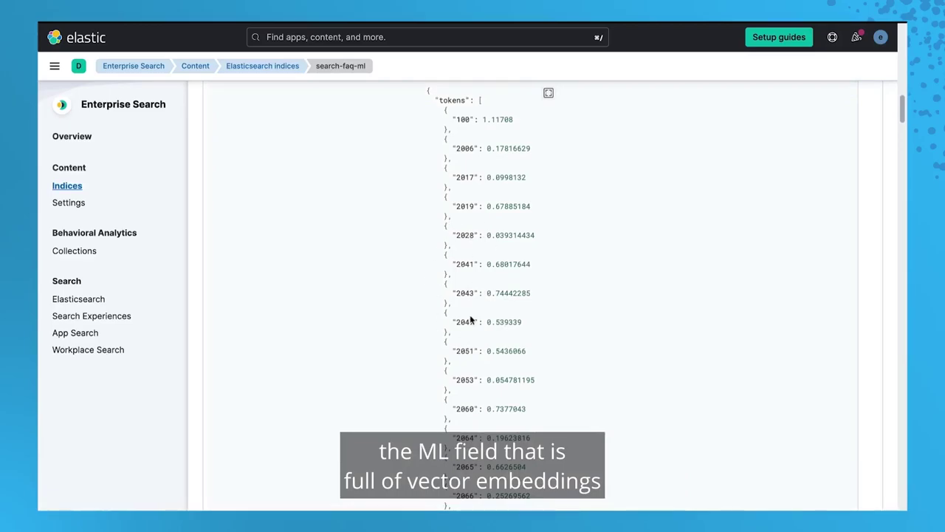
pyautogui.scroll(-3, 470, 318)
pyautogui.scroll(-2, 469, 319)
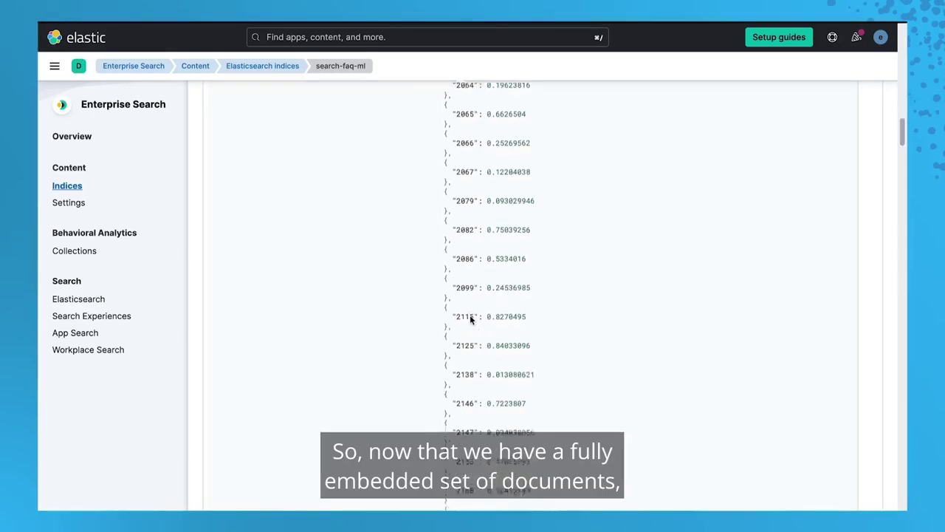
# - Return to the start of document helpdesk_faq_675_ and collapse its additional fields
pyautogui.scroll(1, 469, 319)
pyautogui.scroll(8, 469, 318)
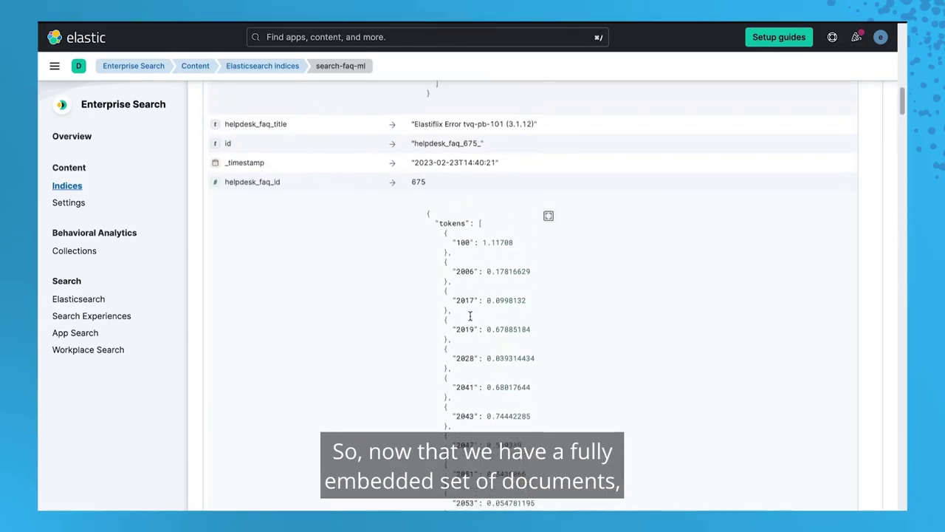
pyautogui.scroll(10, 470, 315)
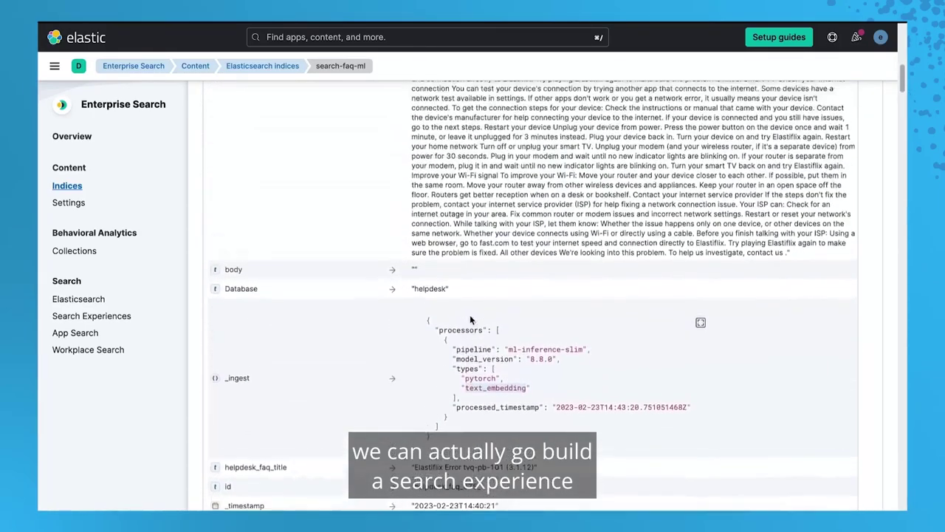
pyautogui.scroll(10, 470, 314)
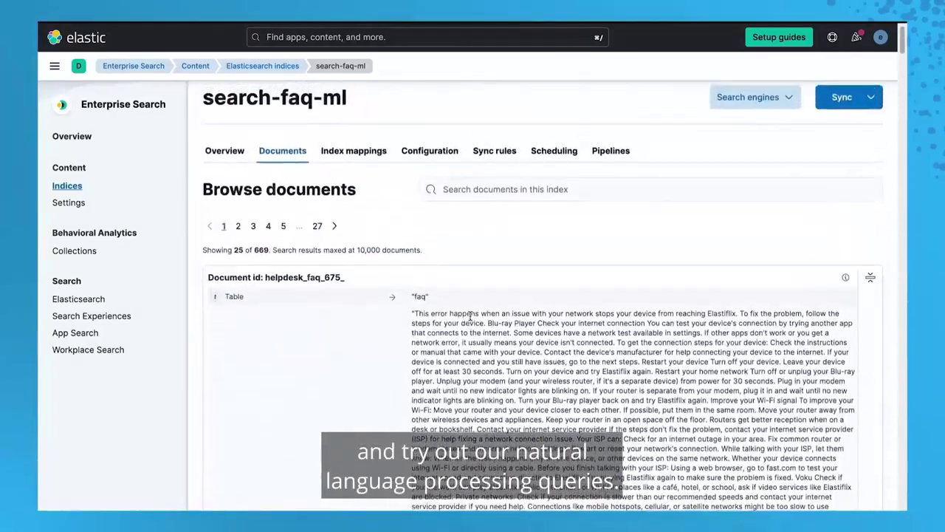
pyautogui.click(870, 277)
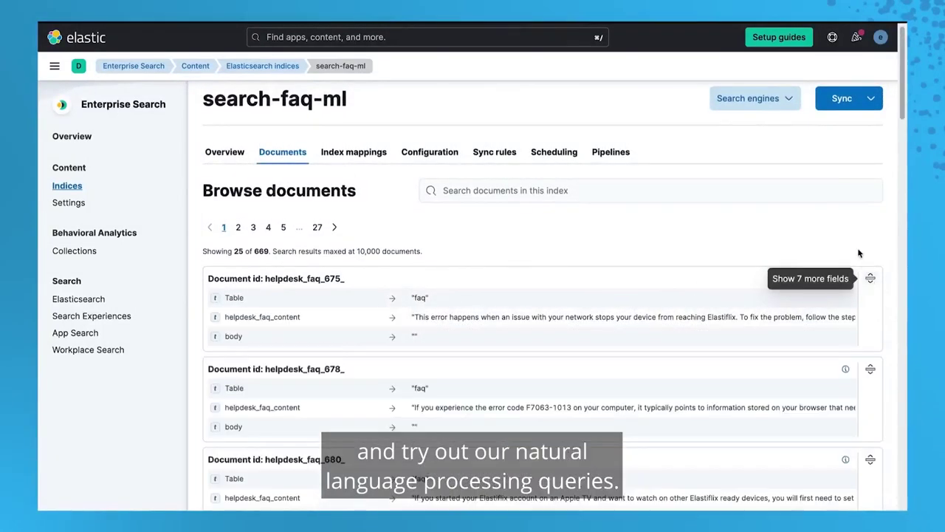
pyautogui.scroll(1, 848, 221)
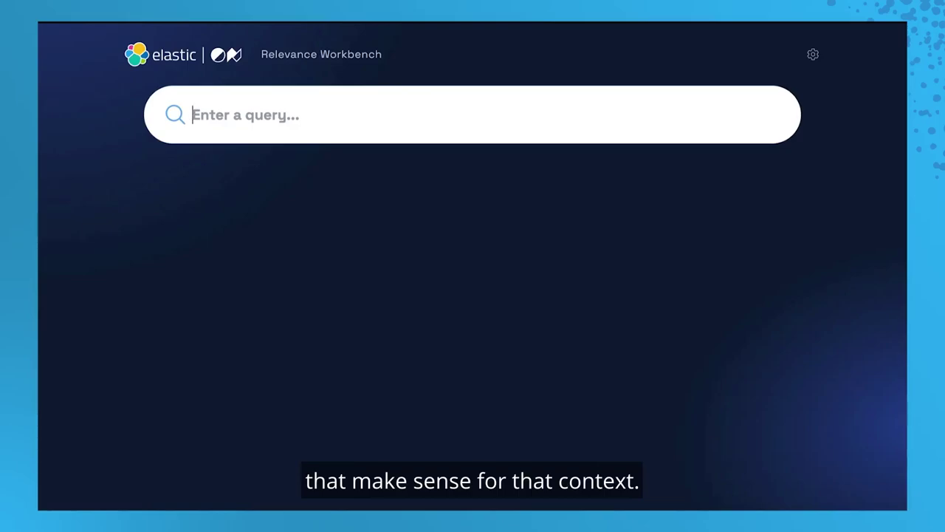
# - Switch to the Relevance Workbench and run the query "can I watch offline?" to compare full-text and hybrid search
pyautogui.write('c')
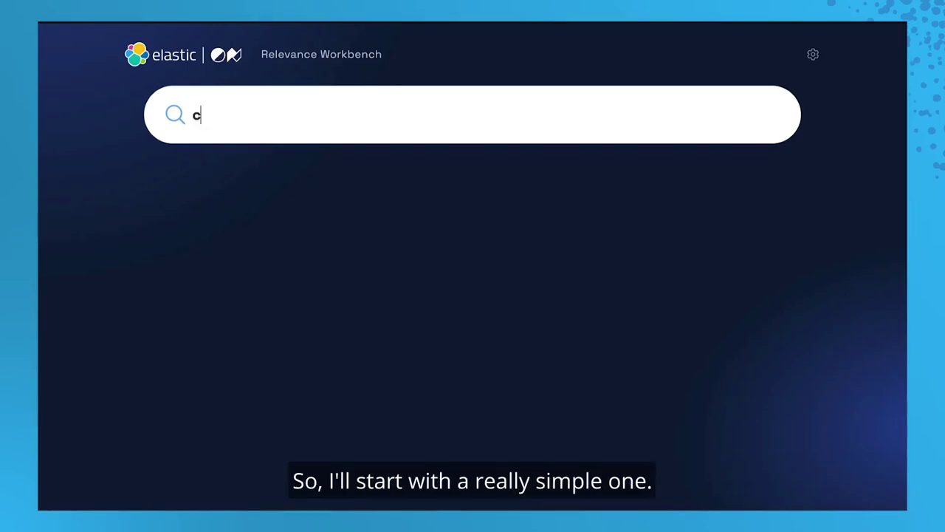
pyautogui.write('an I watch offline?')
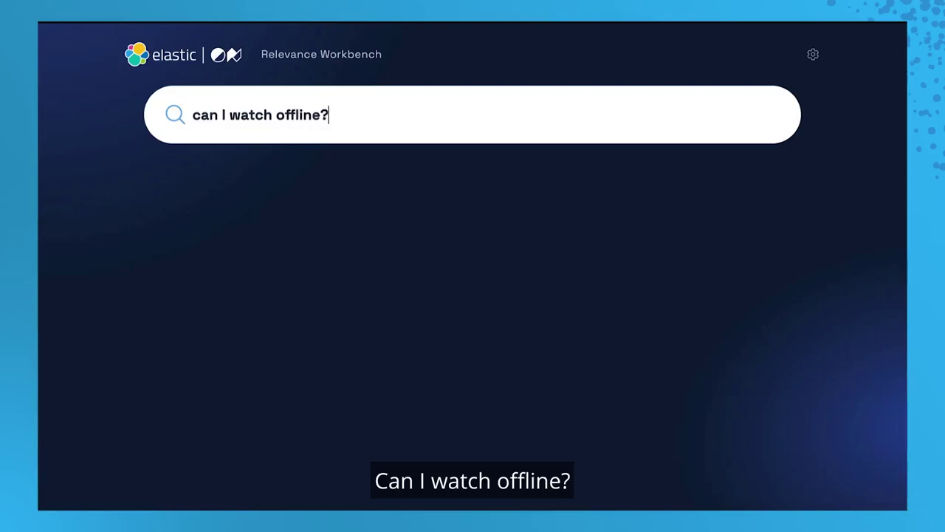
pyautogui.press('Return')
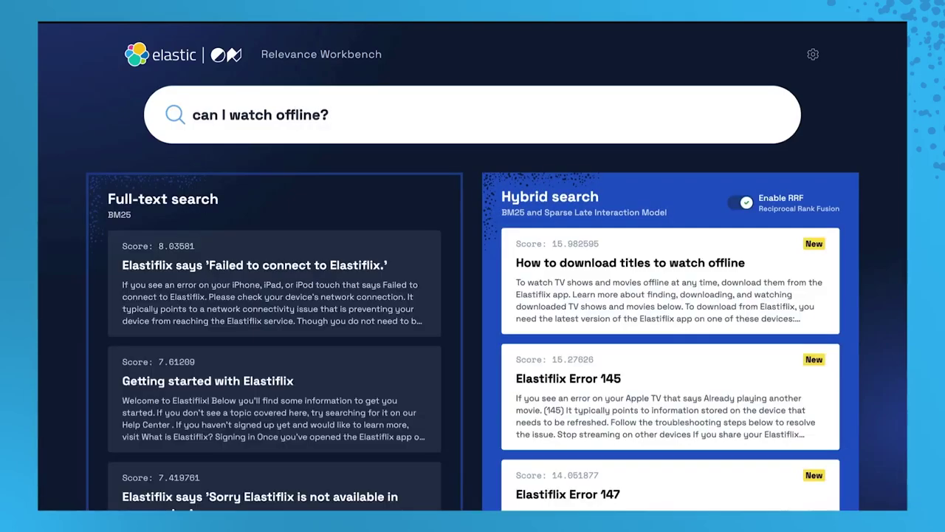